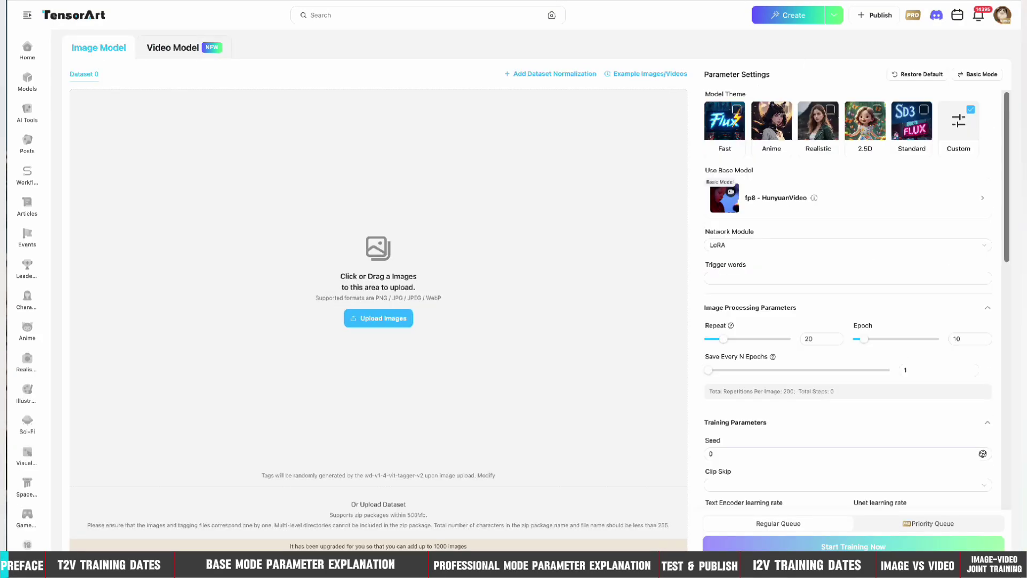
- Switch to the Video Model tab and scroll through the past training history list
{"action": "left_click", "coordinate": [188, 50]}
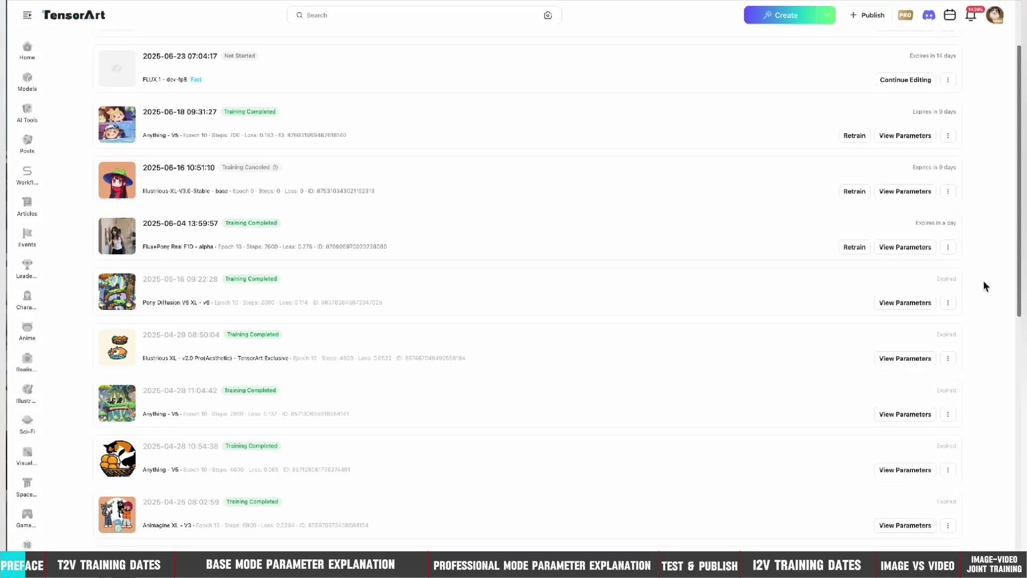
{"action": "scroll", "coordinate": [983, 282], "scroll_direction": "down", "scroll_amount": 8}
{"action": "scroll", "coordinate": [984, 281], "scroll_direction": "down", "scroll_amount": 5}
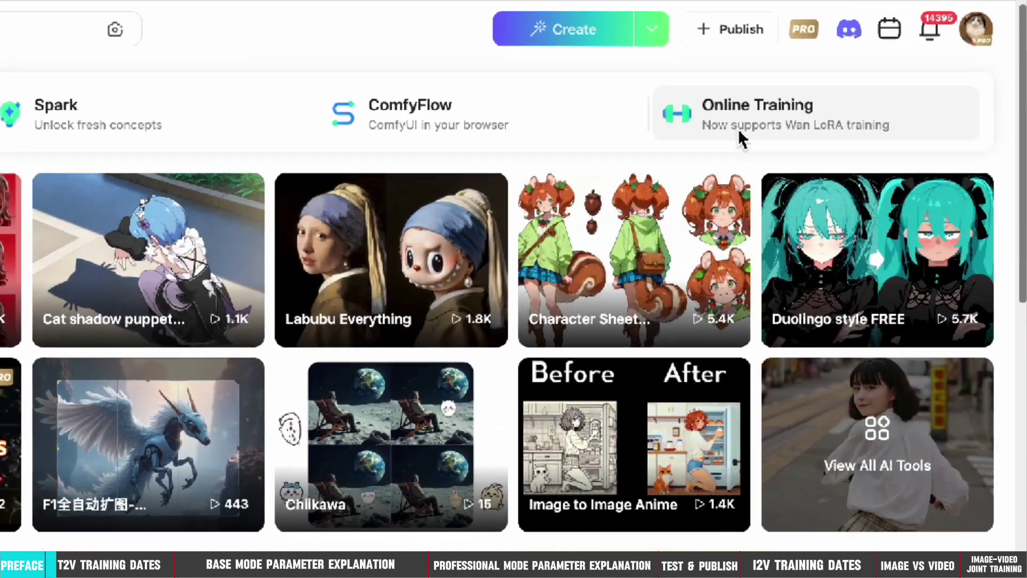
- Open the Online Training page set to train a Video Model
{"action": "left_click", "coordinate": [739, 132]}
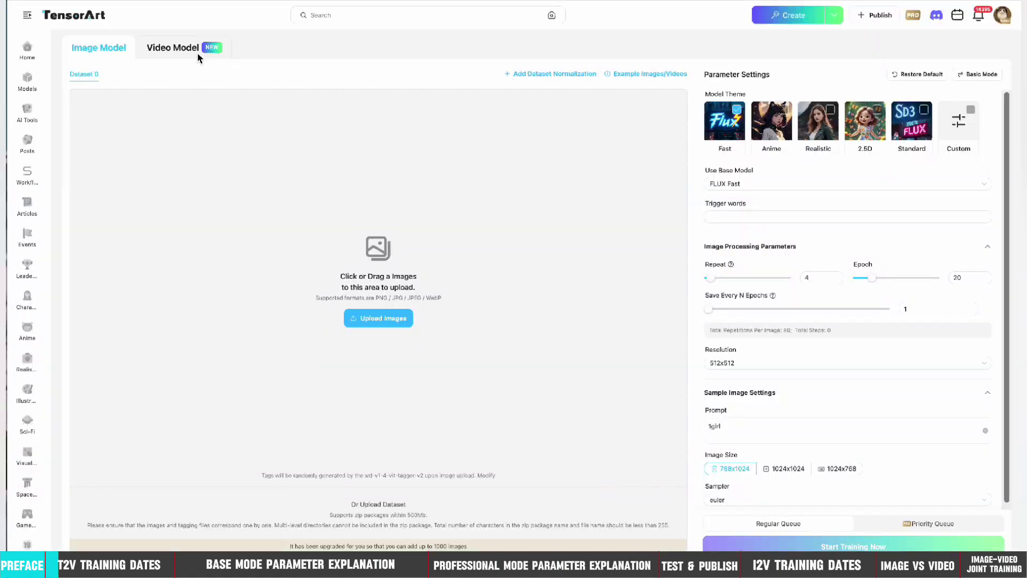
{"action": "left_click", "coordinate": [155, 49]}
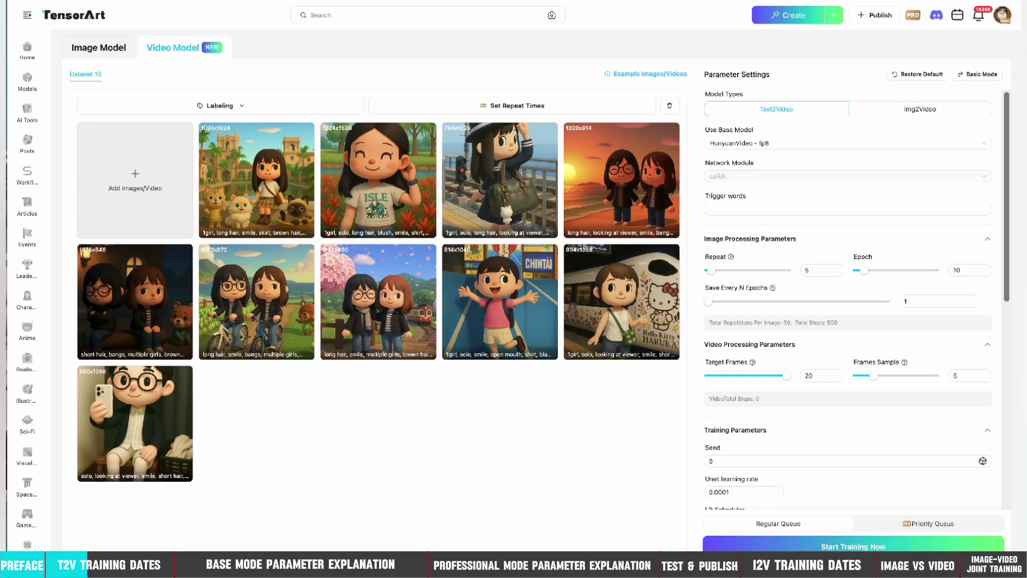
- Remove the 1boy tag from the CHINTAI dataset image
{"action": "left_click", "coordinate": [241, 198]}
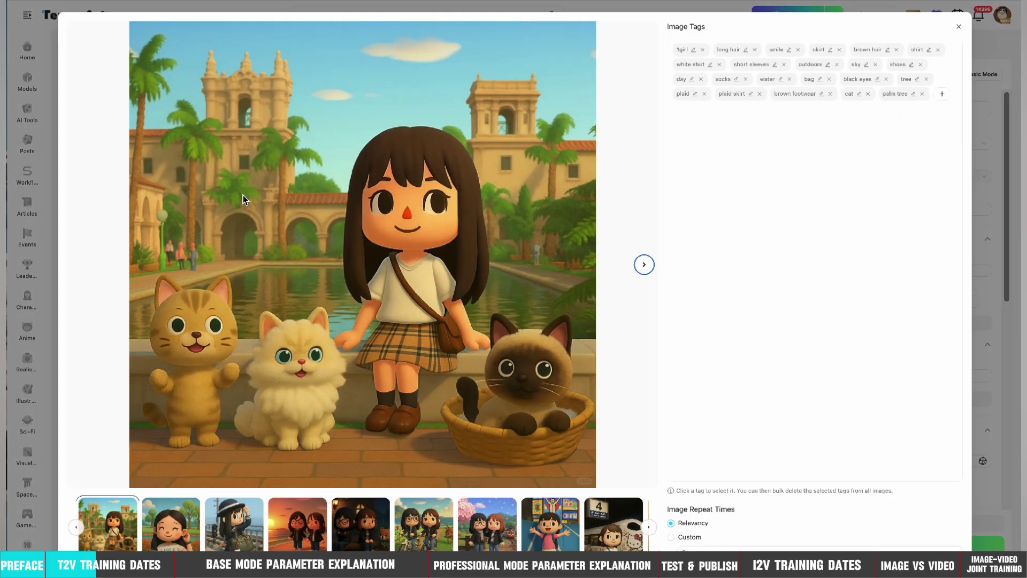
{"action": "left_click", "coordinate": [643, 264]}
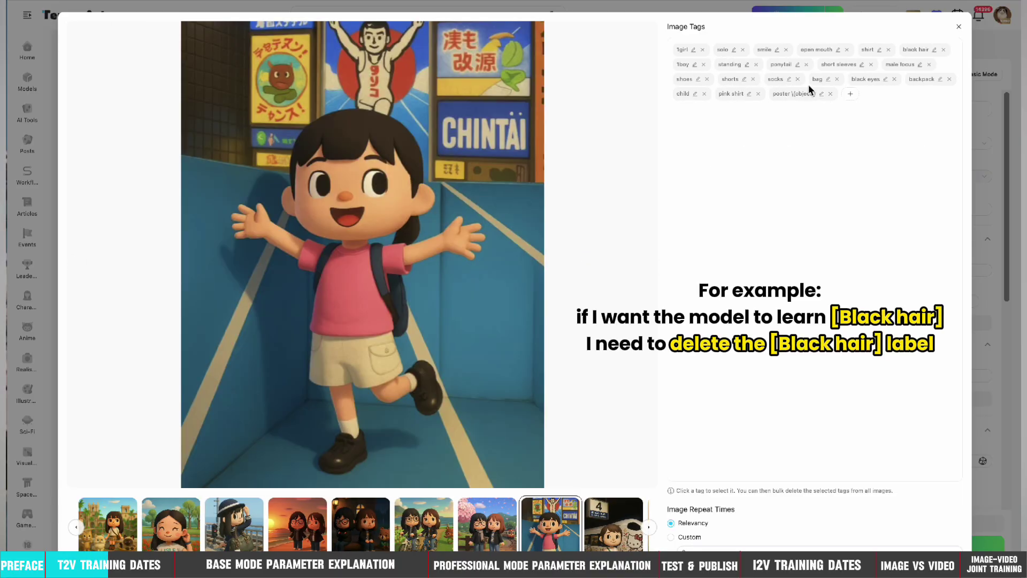
{"action": "left_click", "coordinate": [704, 65]}
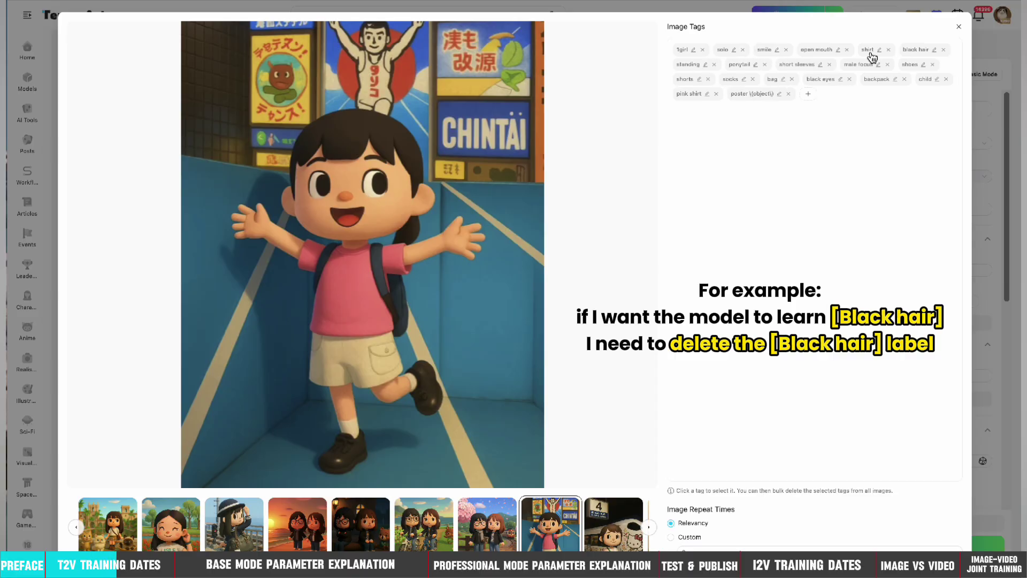
- Delete the shorts and cat tags from the train-station image, then reopen the second image's tags
{"action": "key", "text": "Right"}
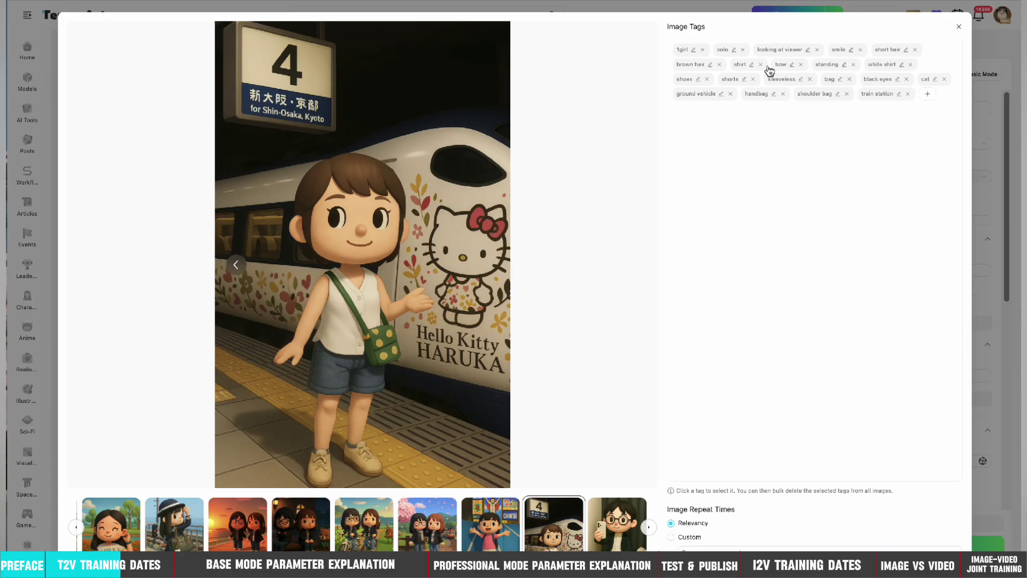
{"action": "left_click", "coordinate": [753, 80]}
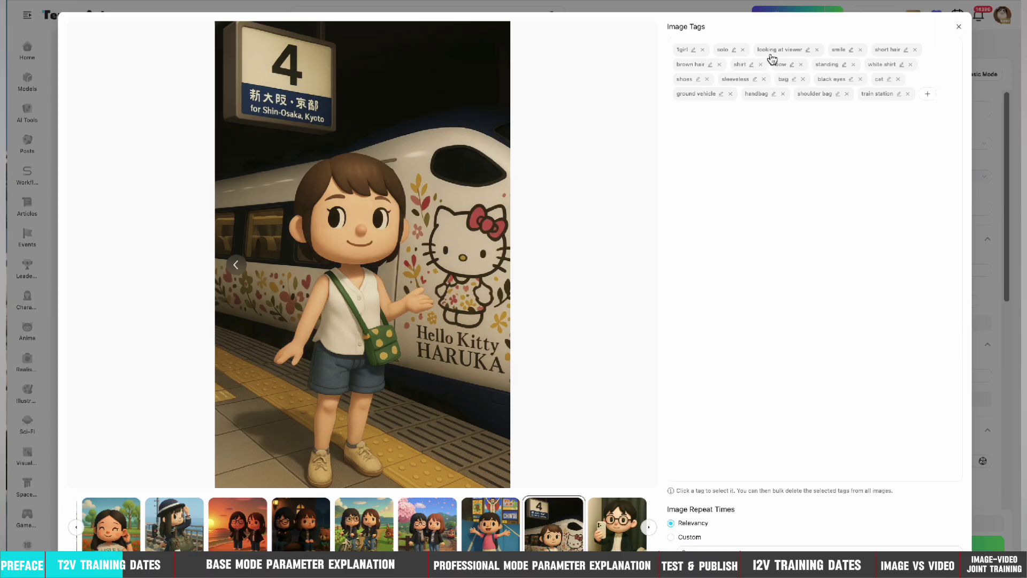
{"action": "left_click", "coordinate": [897, 80]}
{"action": "key", "text": "Escape"}
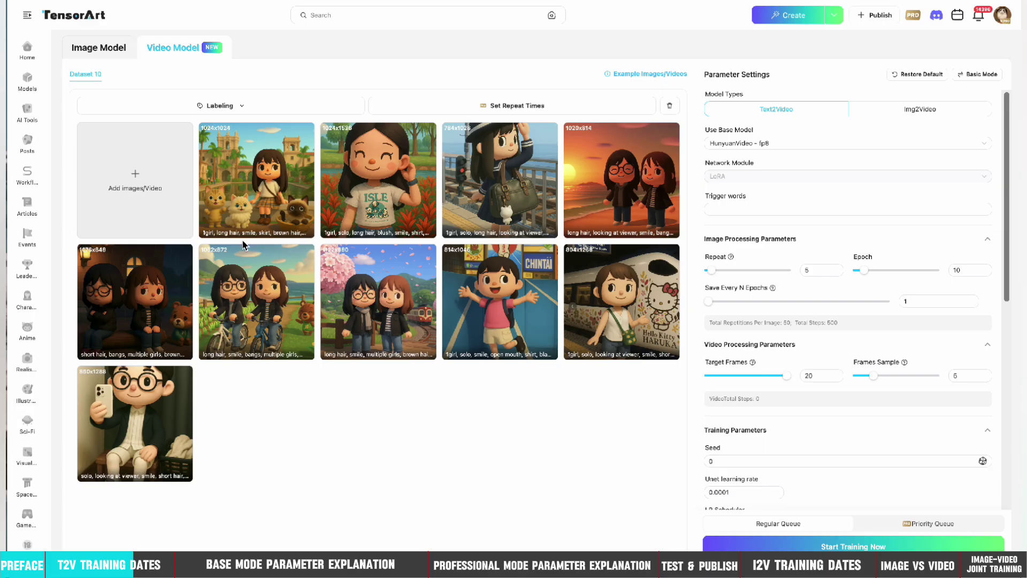
{"action": "left_click", "coordinate": [242, 197]}
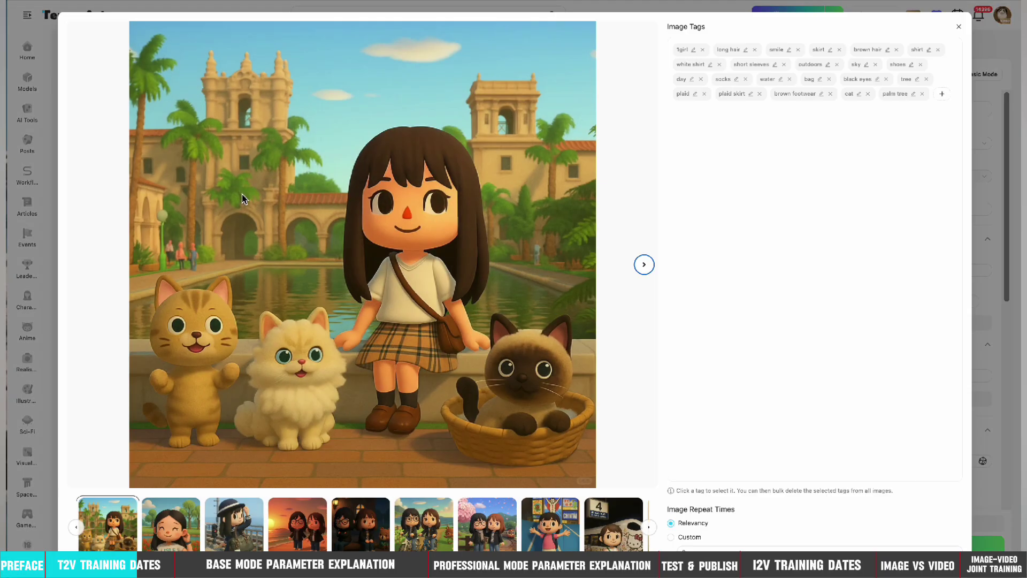
{"action": "left_click", "coordinate": [643, 265]}
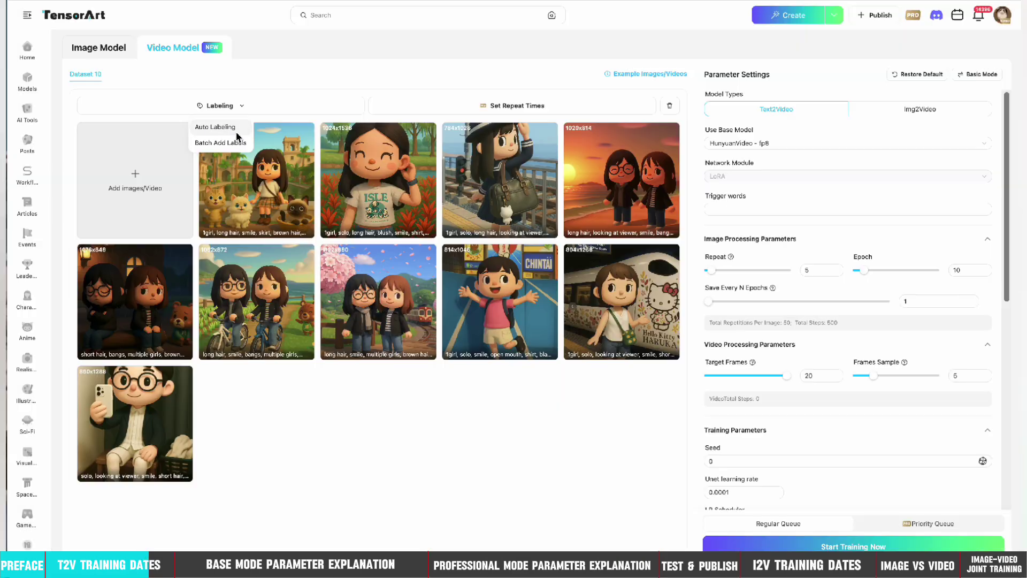
- Batch-add the label 'Animal crossing style' to the beginning of all 10 captions
{"action": "key", "text": "Escape"}
{"action": "mouse_move", "coordinate": [220, 106]}
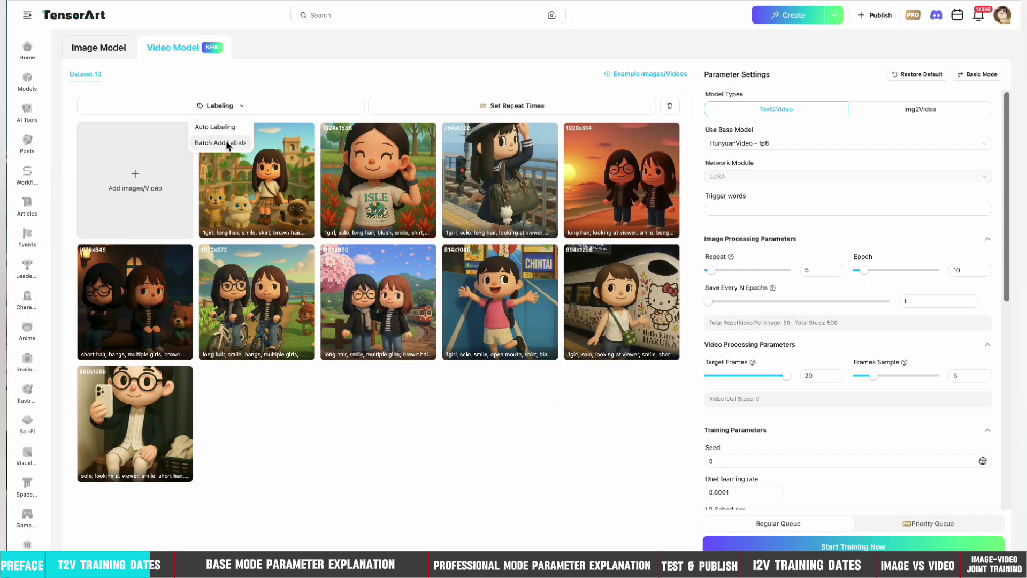
{"action": "left_click", "coordinate": [227, 143]}
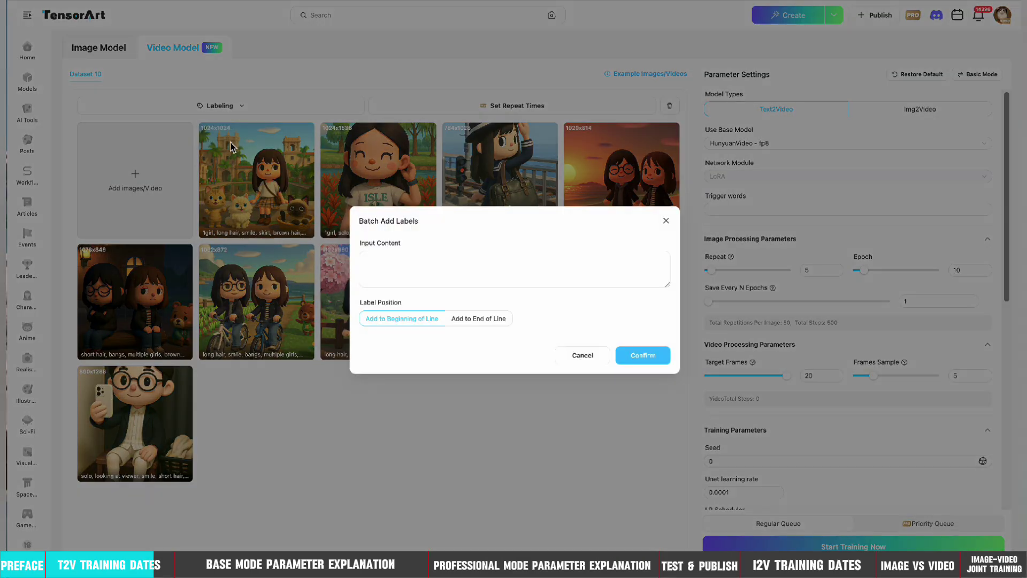
{"action": "left_click", "coordinate": [394, 272]}
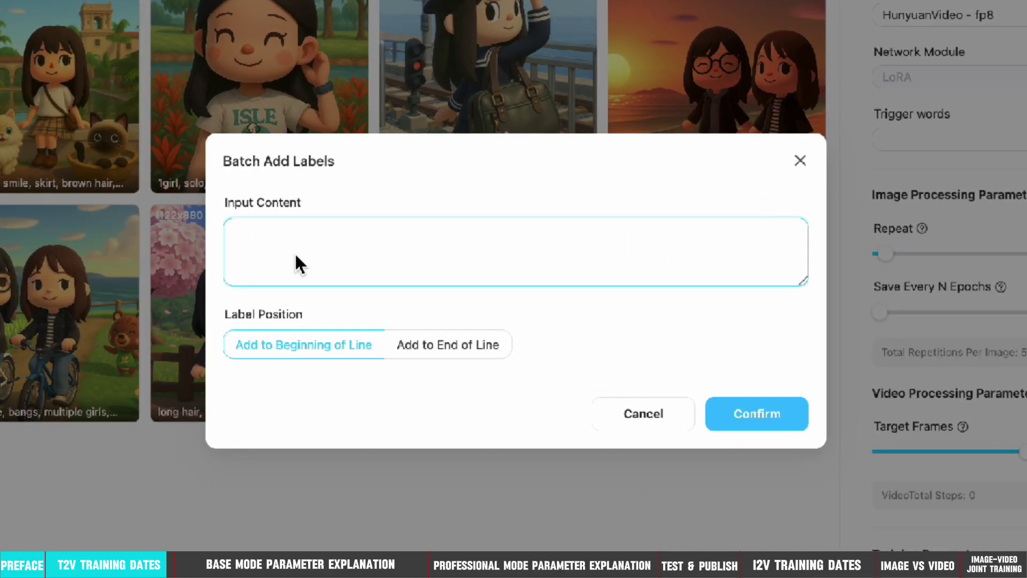
{"action": "type", "text": "Animal crossing style"}
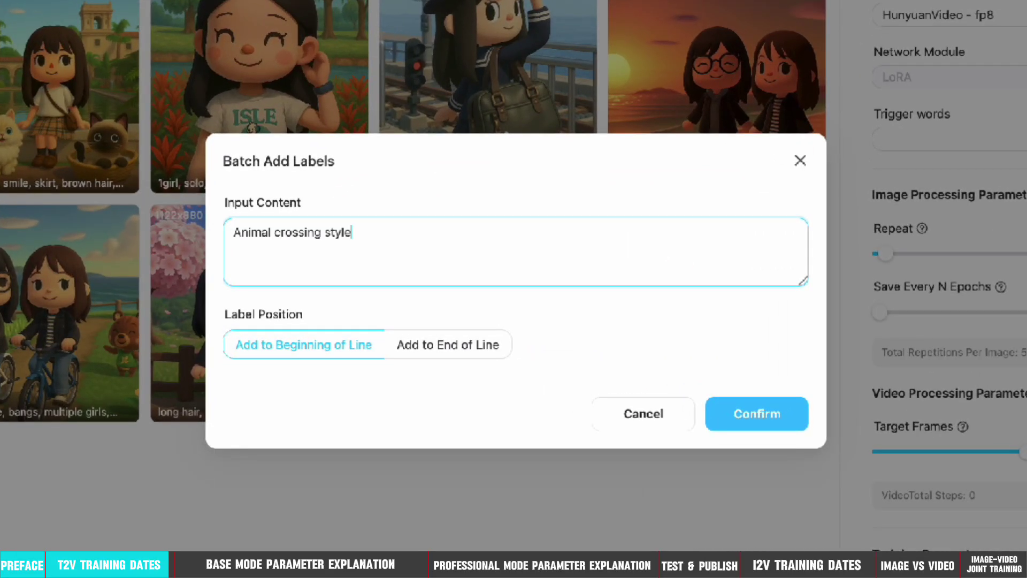
{"action": "left_click", "coordinate": [761, 423]}
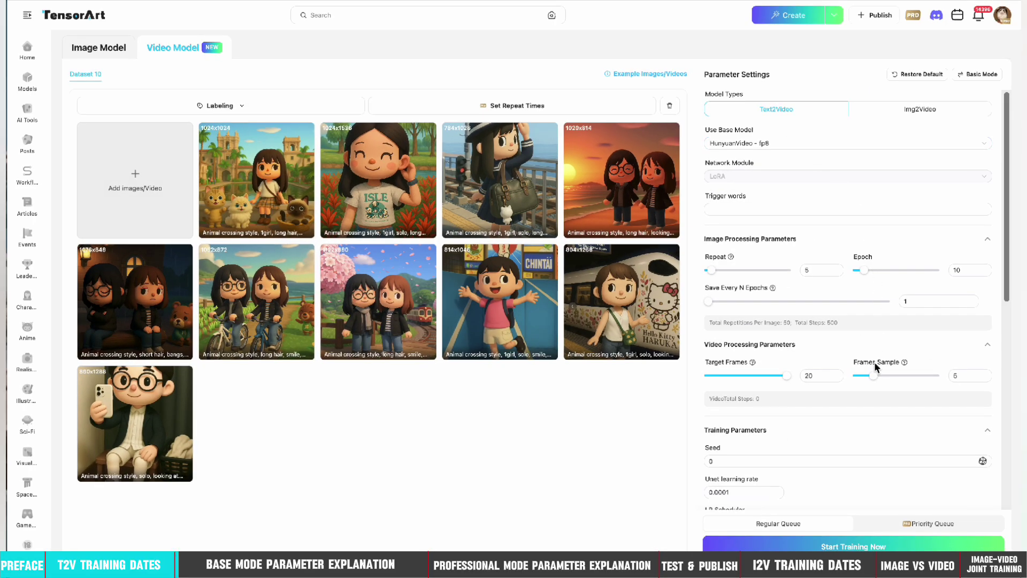
- Review the parameters and switch to Basic Mode: Text2Video, HunyuanVideo - fp8, Repeat 5, Epoch 10
{"action": "scroll", "coordinate": [873, 374], "scroll_direction": "down", "scroll_amount": 1}
{"action": "scroll", "coordinate": [873, 378], "scroll_direction": "down", "scroll_amount": 2}
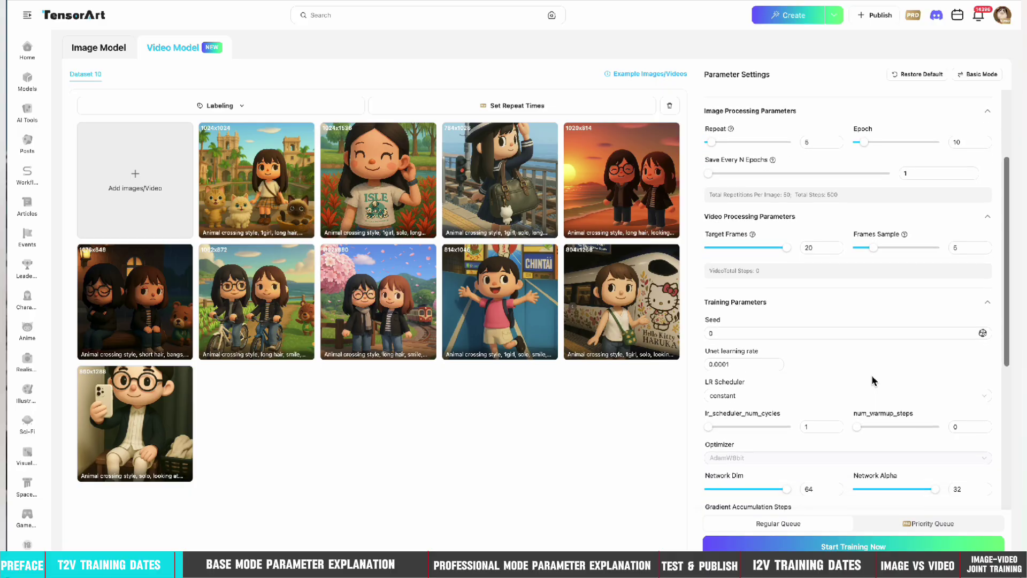
{"action": "scroll", "coordinate": [873, 381], "scroll_direction": "down", "scroll_amount": 5}
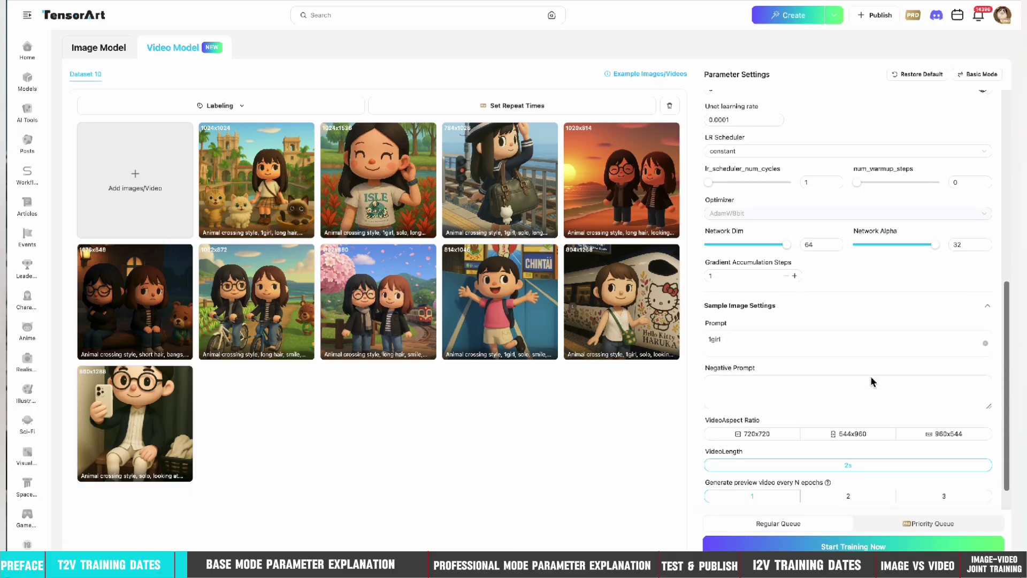
{"action": "left_click", "coordinate": [975, 75]}
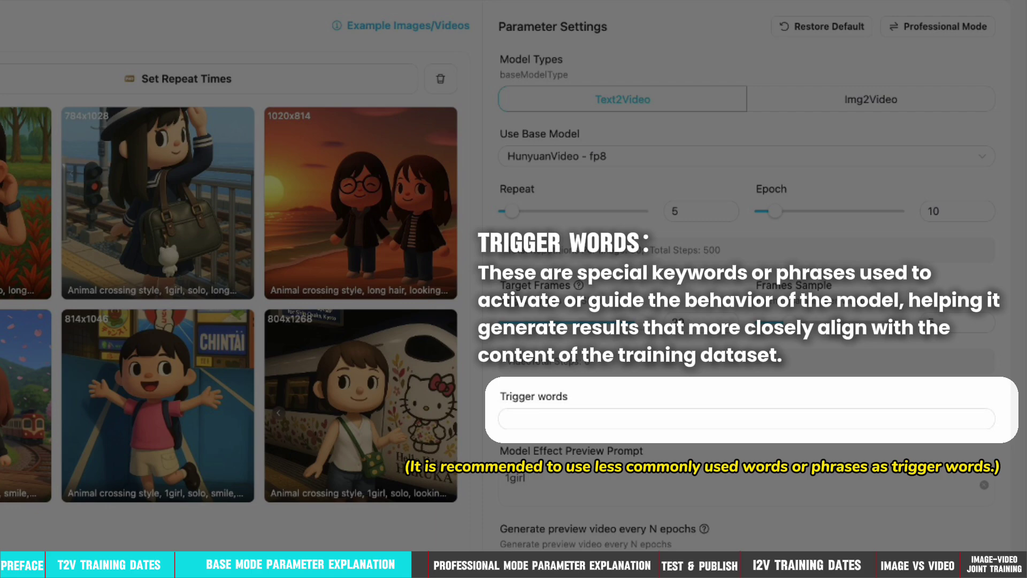
{"action": "scroll", "coordinate": [514, 288], "scroll_direction": "down", "scroll_amount": 2}
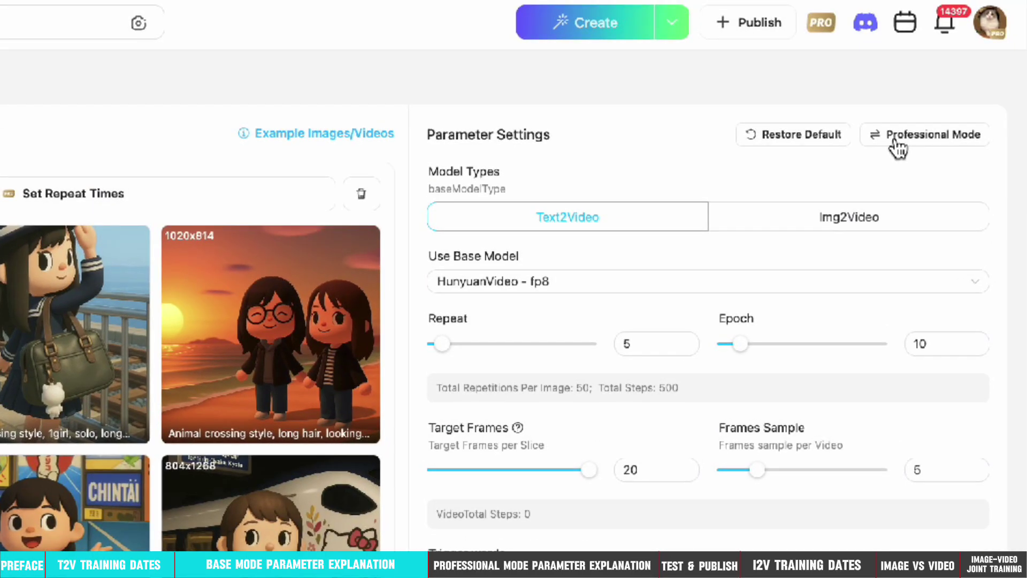
- Show Professional Mode and scroll down to Training Parameters like learning rate 0.0001
{"action": "left_click", "coordinate": [903, 49]}
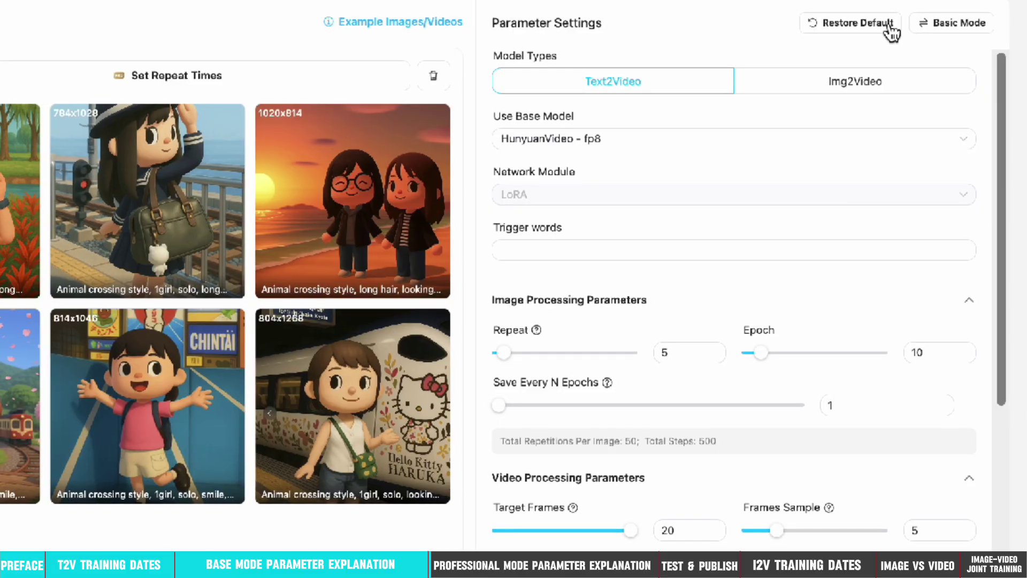
{"action": "left_click_drag", "start_coordinate": [1000, 107], "coordinate": [996, 240]}
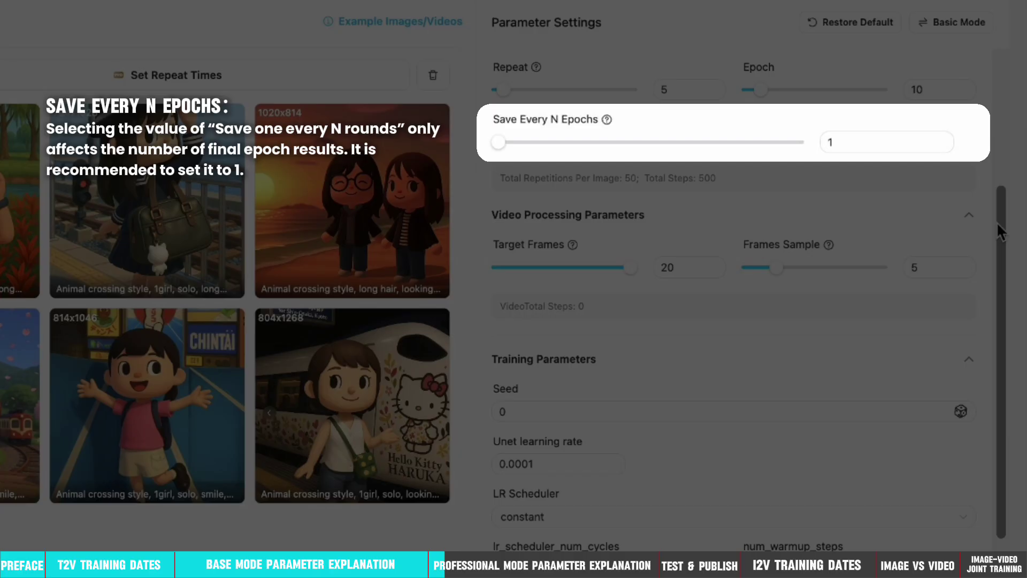
{"action": "left_click_drag", "start_coordinate": [997, 221], "coordinate": [994, 370]}
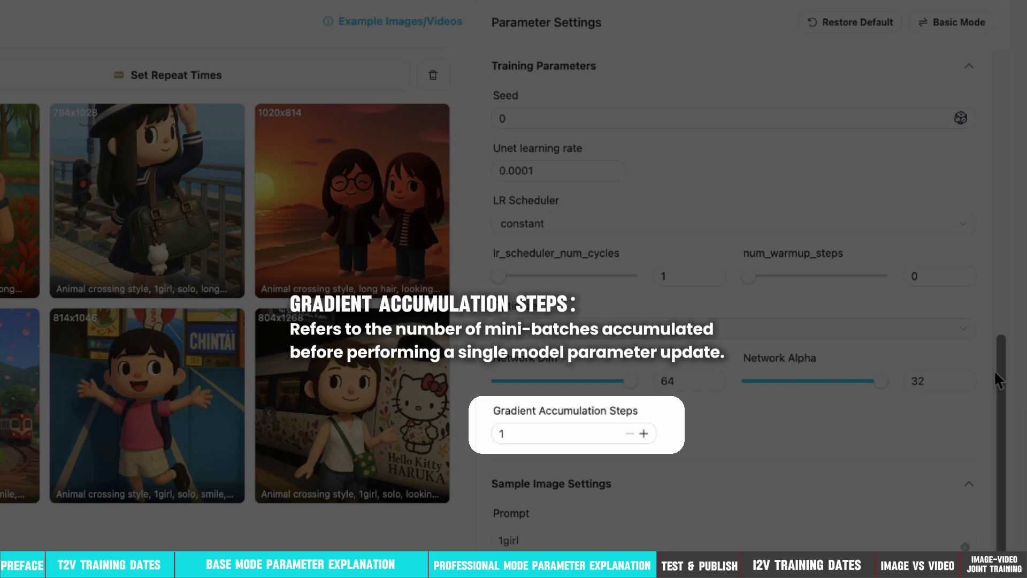
- Select Priority Queue under Sample Image Settings and start training the video LoRA
{"action": "left_click_drag", "start_coordinate": [994, 371], "coordinate": [996, 450]}
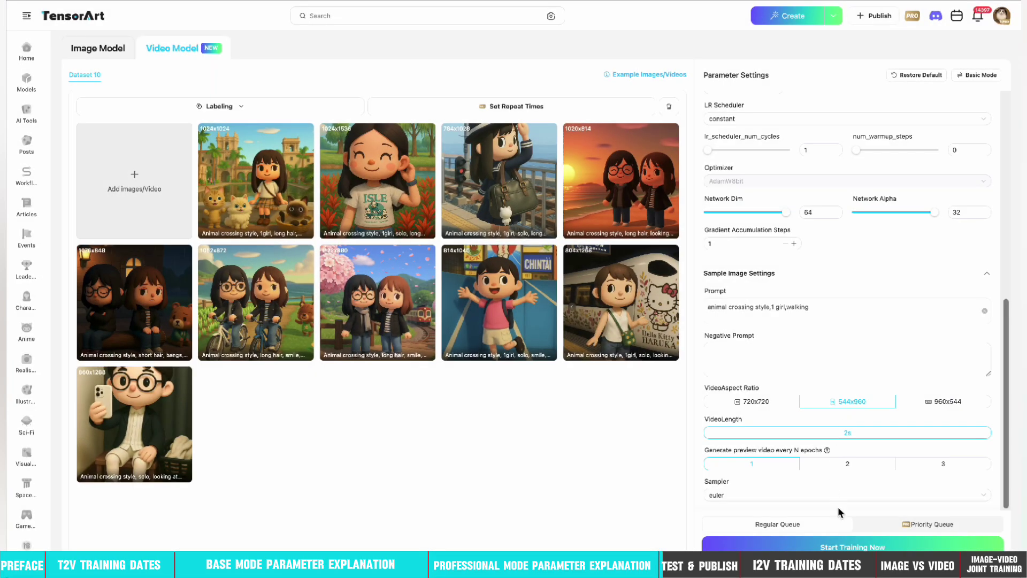
{"action": "left_click", "coordinate": [930, 525]}
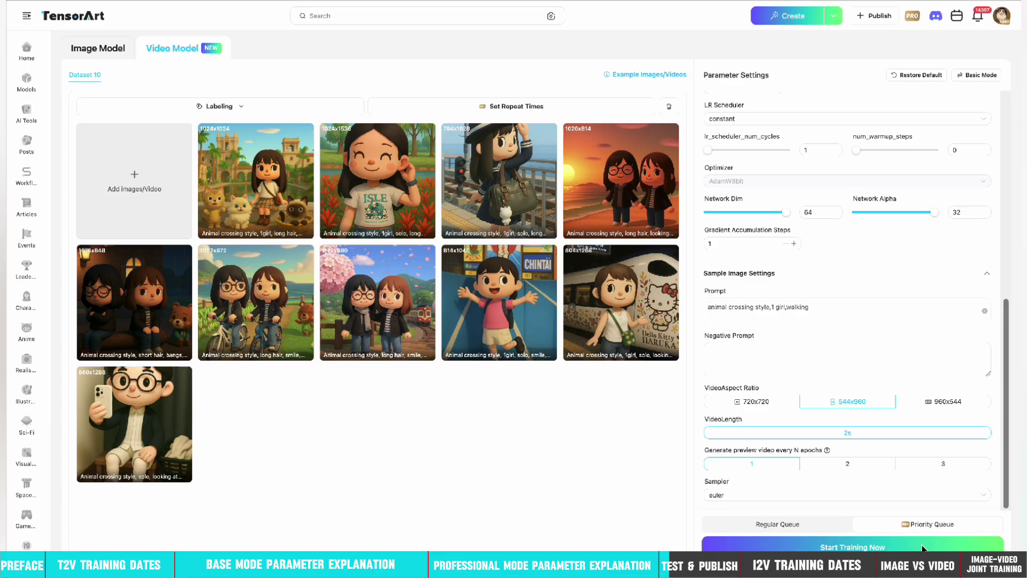
{"action": "left_click", "coordinate": [923, 547]}
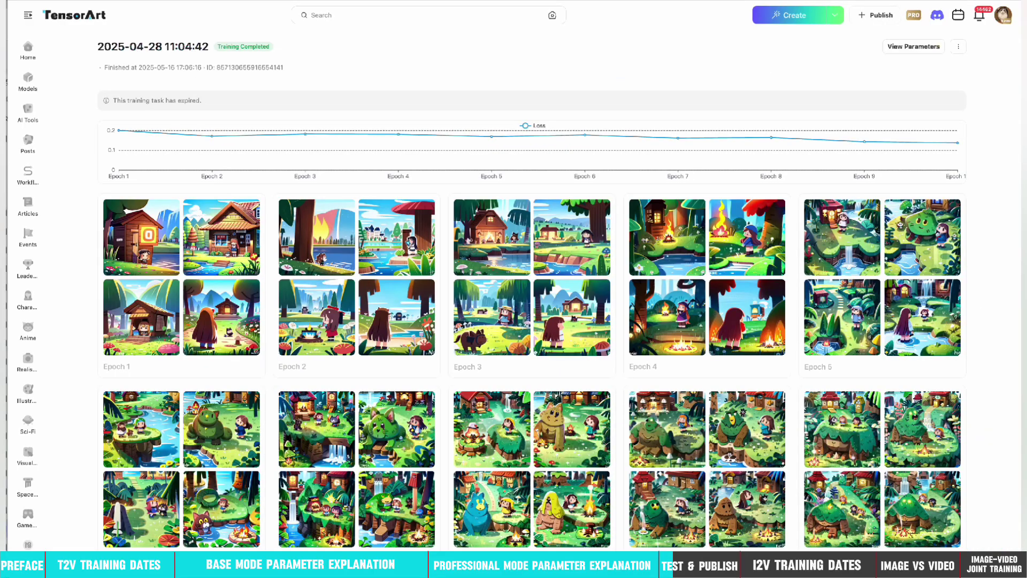
- Look through the Pro membership feature comparison
{"action": "left_click", "coordinate": [914, 15]}
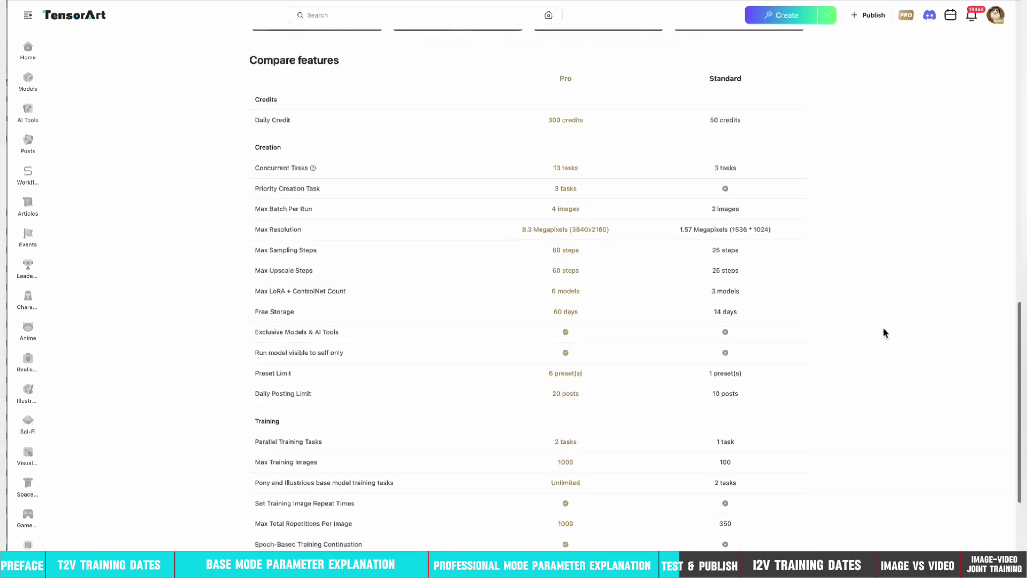
{"action": "scroll", "coordinate": [884, 332], "scroll_direction": "down", "scroll_amount": 1}
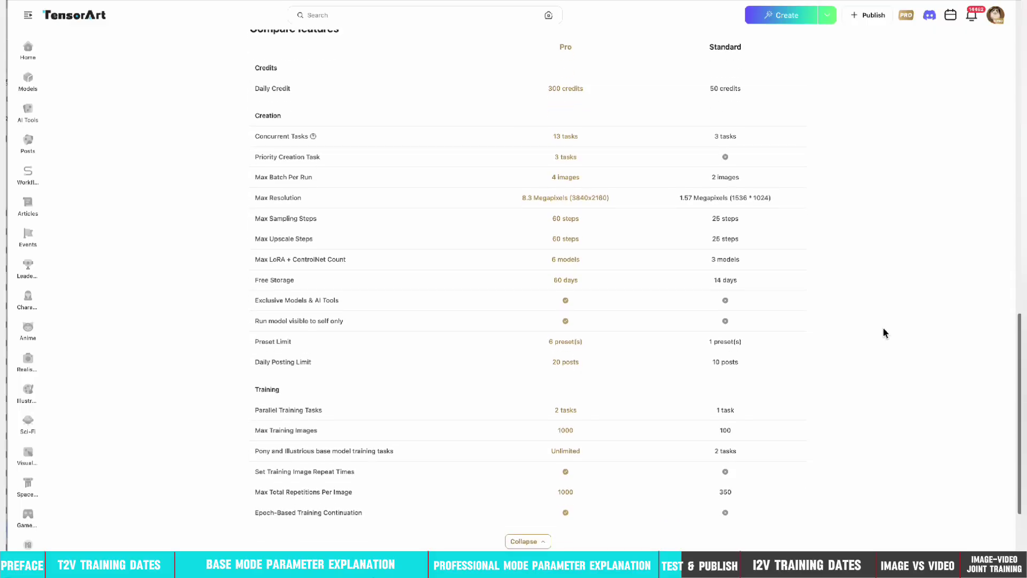
{"action": "scroll", "coordinate": [884, 332], "scroll_direction": "up", "scroll_amount": 1}
{"action": "scroll", "coordinate": [883, 332], "scroll_direction": "down", "scroll_amount": 1}
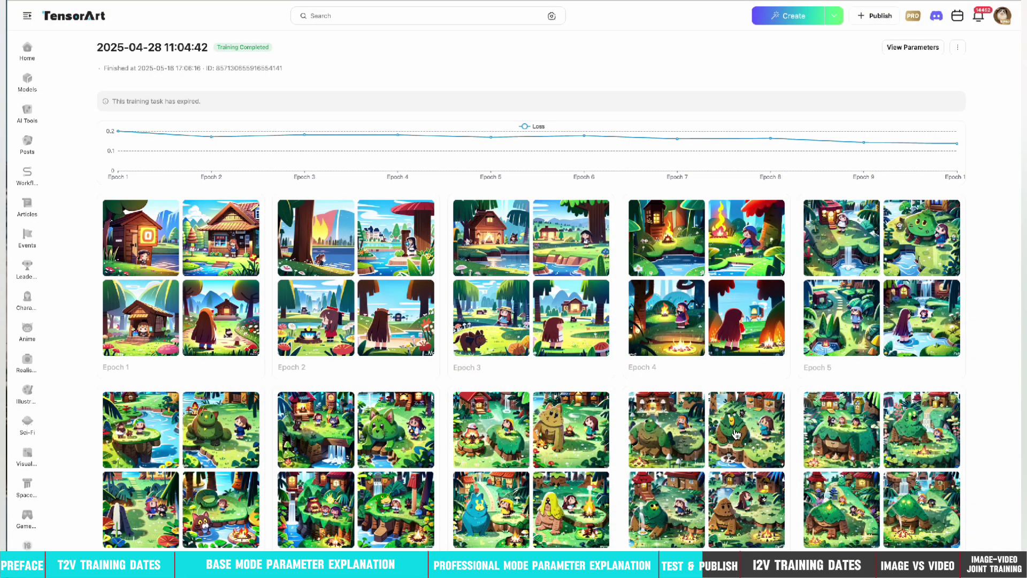
- Enlarge the Epoch 4 and green-cat Epoch 2 preview images in the lightbox
{"action": "left_click", "coordinate": [737, 434]}
{"action": "left_click", "coordinate": [781, 402]}
{"action": "left_click", "coordinate": [389, 441]}
{"action": "left_click", "coordinate": [388, 441]}
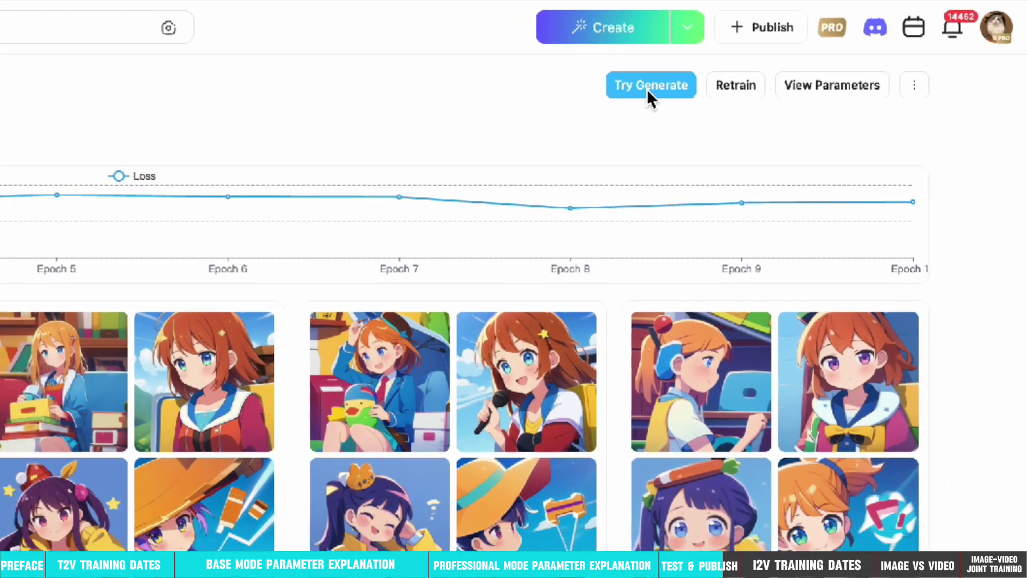
- Enter '1girl, light, long hair' as the generation test prompt, then close without generating
{"action": "left_click", "coordinate": [647, 91]}
{"action": "left_click", "coordinate": [397, 294]}
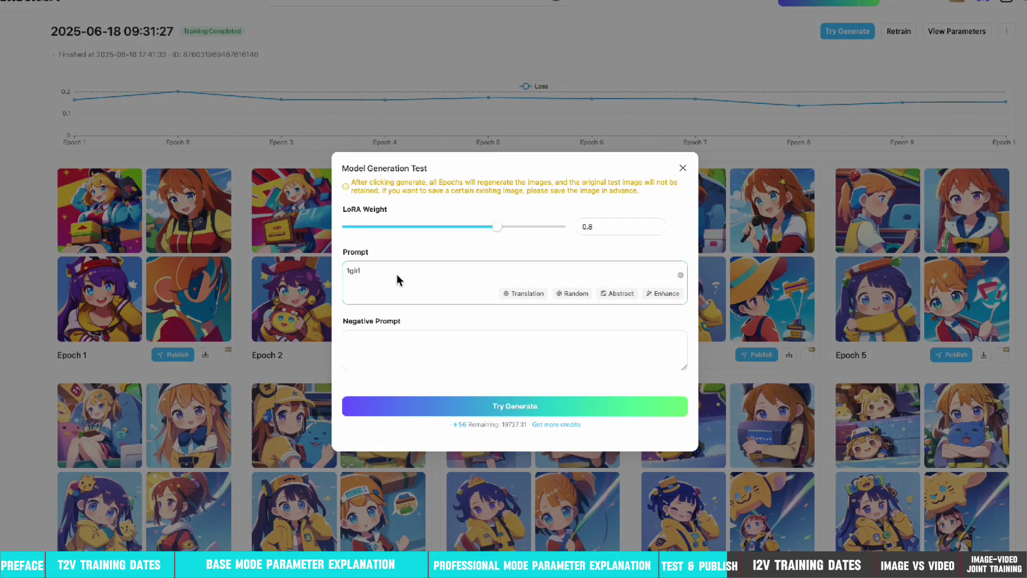
{"action": "type", "text": "1girl, light, long hair"}
{"action": "left_click", "coordinate": [683, 168]}
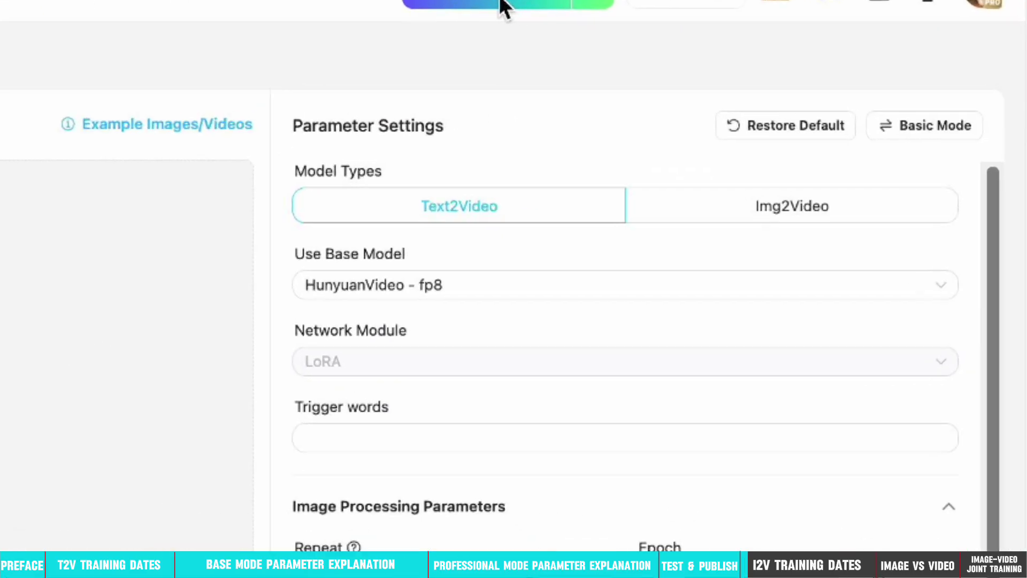
- Set the model type to Img2Video on Wan2.1 - i2v-14B-720p in Basic Mode
{"action": "left_click", "coordinate": [886, 108]}
{"action": "left_click", "coordinate": [933, 131]}
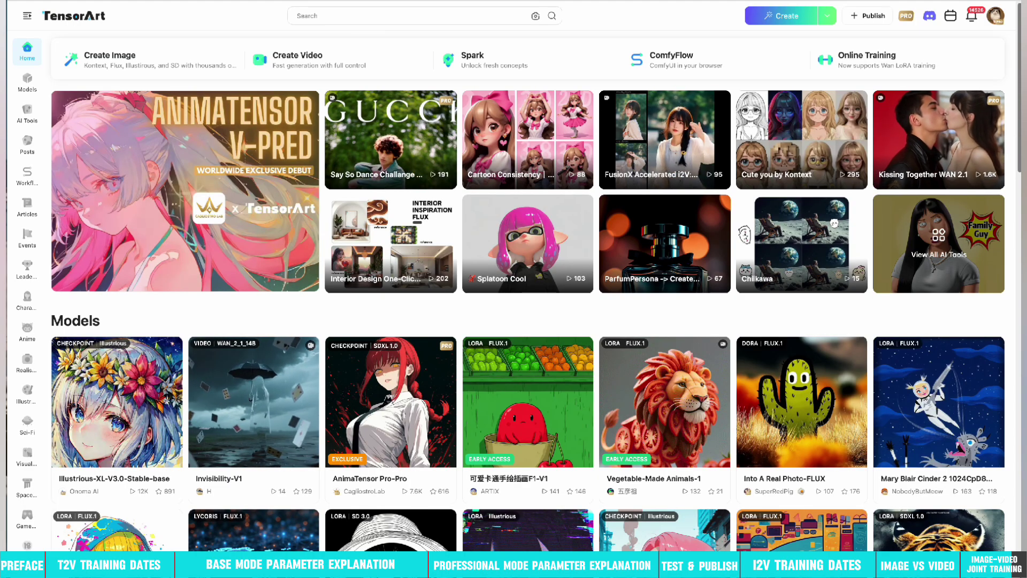
{"action": "scroll", "coordinate": [590, 244], "scroll_direction": "down", "scroll_amount": 1}
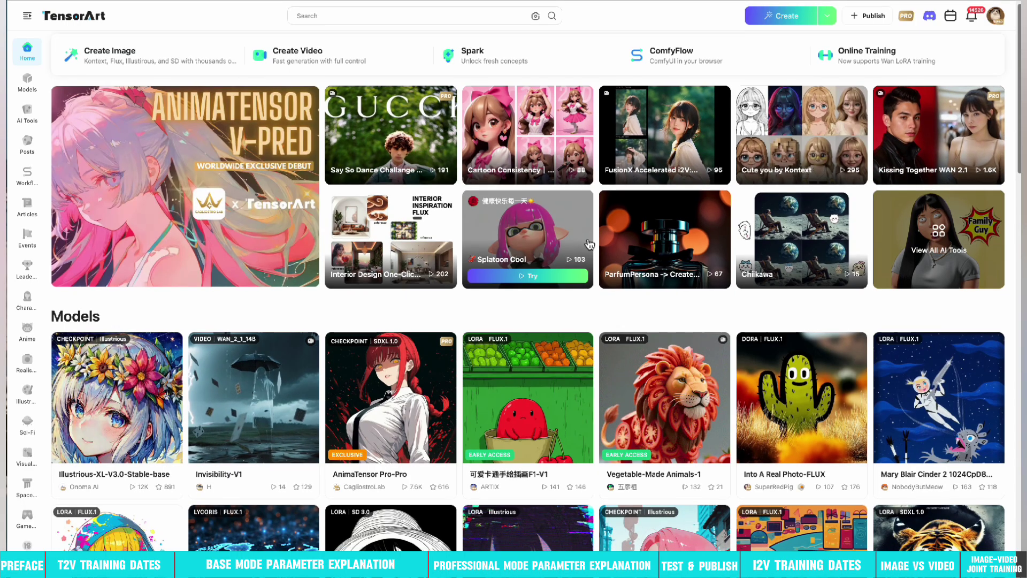